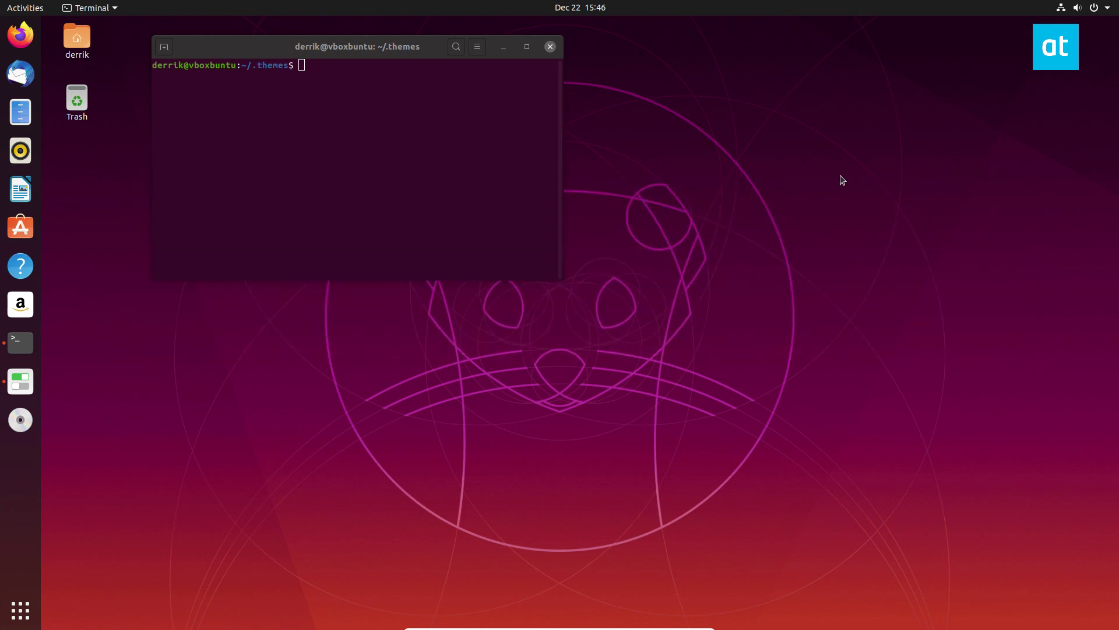
Focus the terminal open in ~/.themes and nudge its window slightly right and down
{"action": "left_click", "coordinate": [321, 101]}
{"action": "left_click_drag", "start_coordinate": [277, 64], "coordinate": [311, 63]}
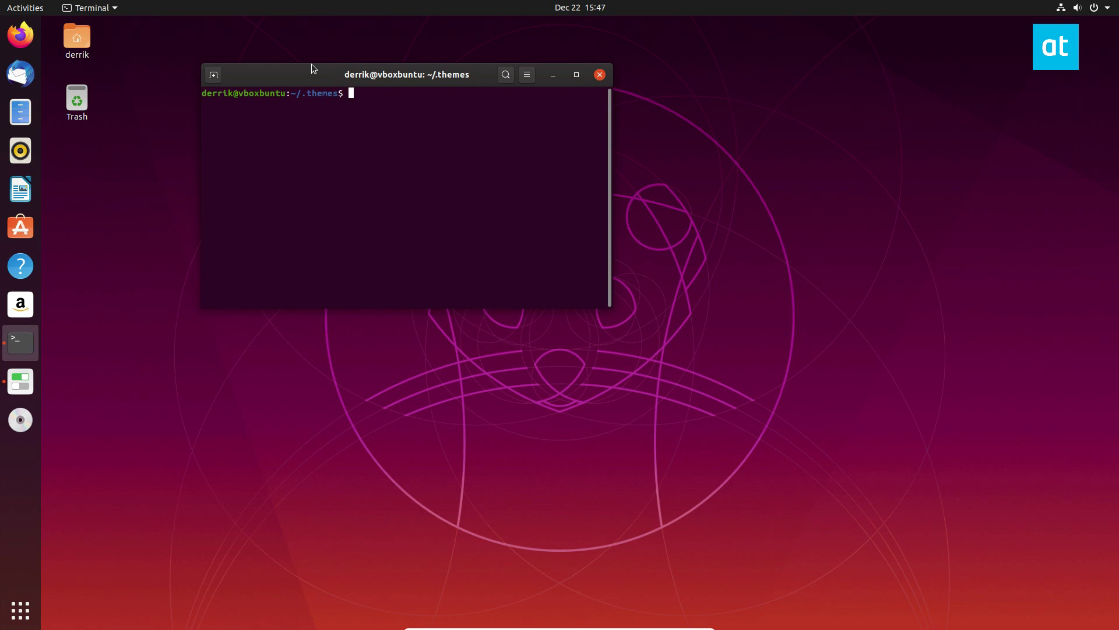
{"action": "type", "text": "cd"}
{"action": "type", "text": "d"}
Run cd ~/ and ls, create ~/.themes with mkdir -p, and move manjarin/ into it
{"action": "key", "text": "BackSpace"}
{"action": "type", "text": "~/."}
{"action": "key", "text": "Return"}
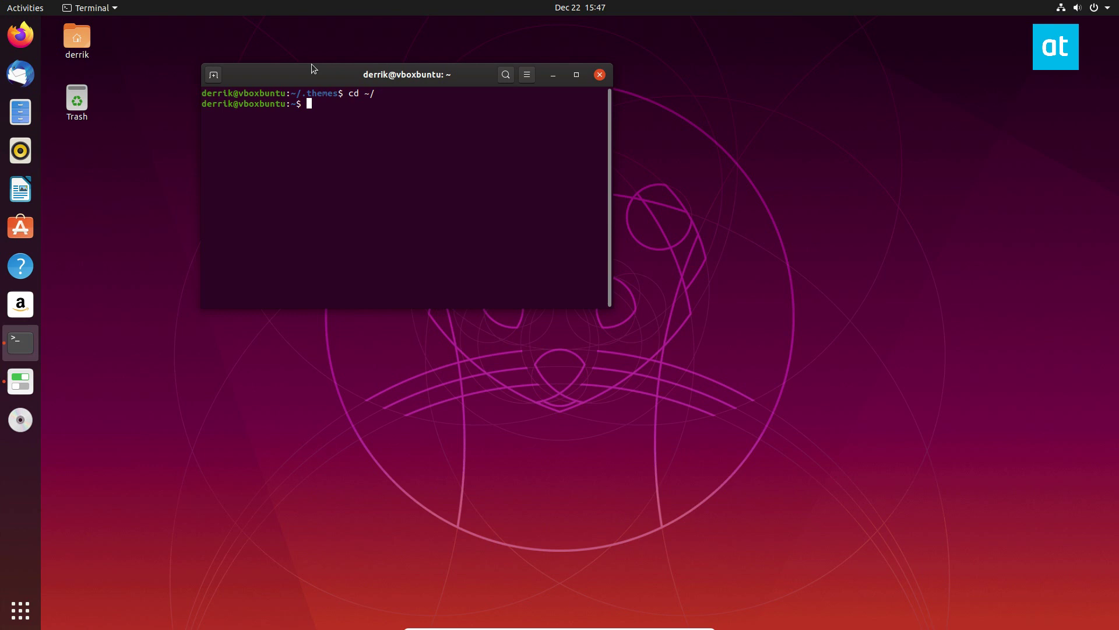
{"action": "type", "text": "ls"}
{"action": "key", "text": "Return"}
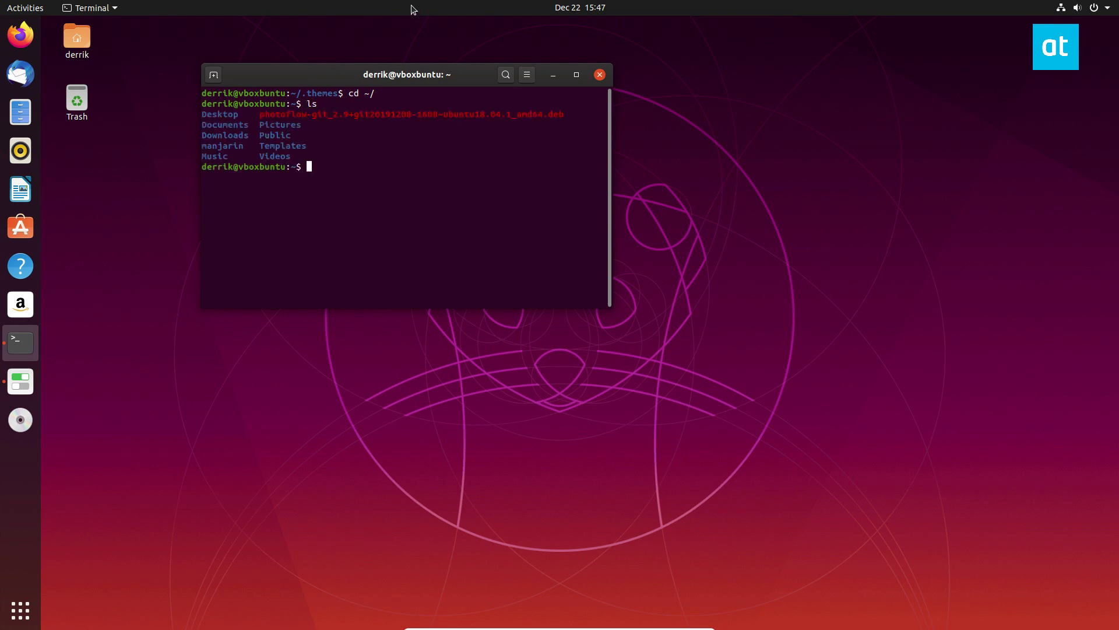
{"action": "type", "text": "mkdir -p"}
{"action": "type", "text": " ~/"}
{"action": "type", "text": ".themes"}
{"action": "key", "text": "BackSpace"}
{"action": "key", "text": "BackSpace"}
{"action": "key", "text": "BackSpace"}
{"action": "type", "text": "hemes"}
{"action": "key", "text": "Return"}
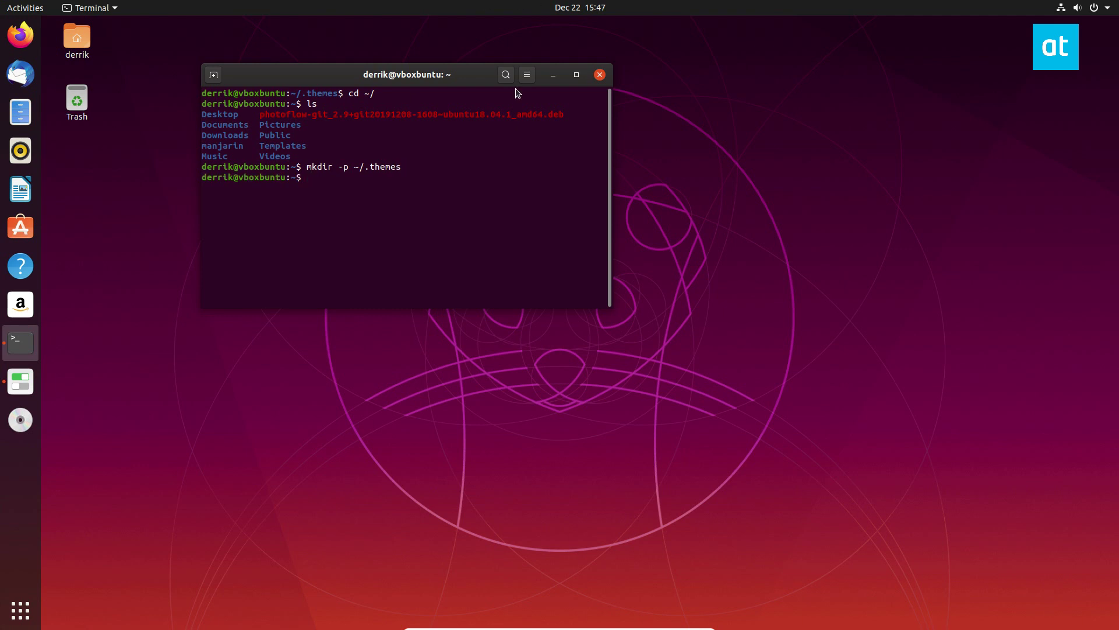
{"action": "left_click_drag", "start_coordinate": [407, 170], "coordinate": [353, 168]}
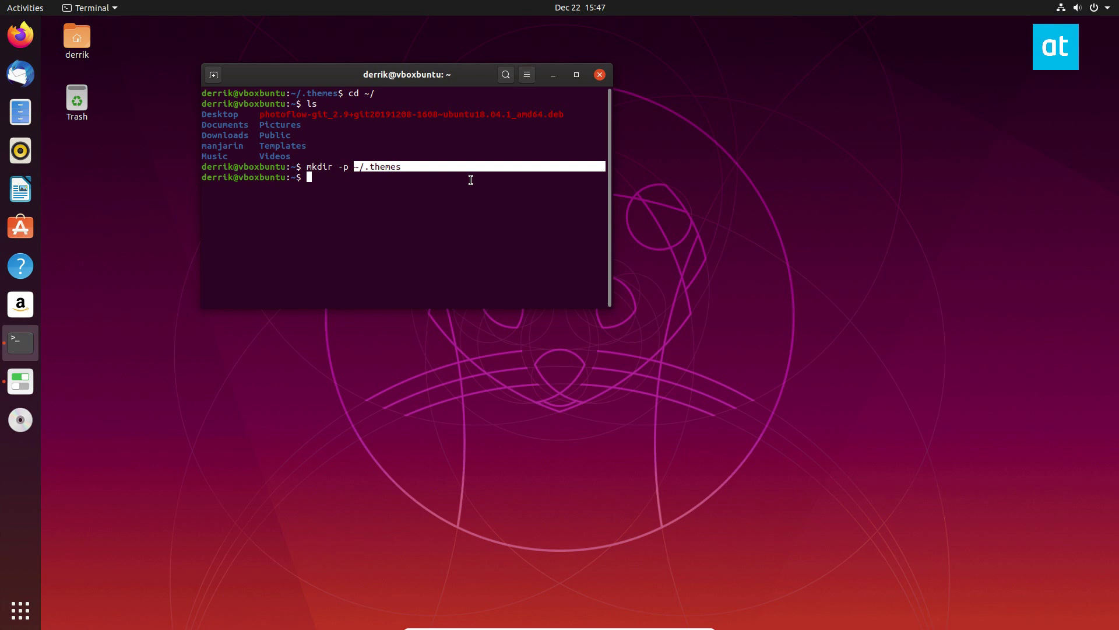
{"action": "left_click", "coordinate": [367, 200]}
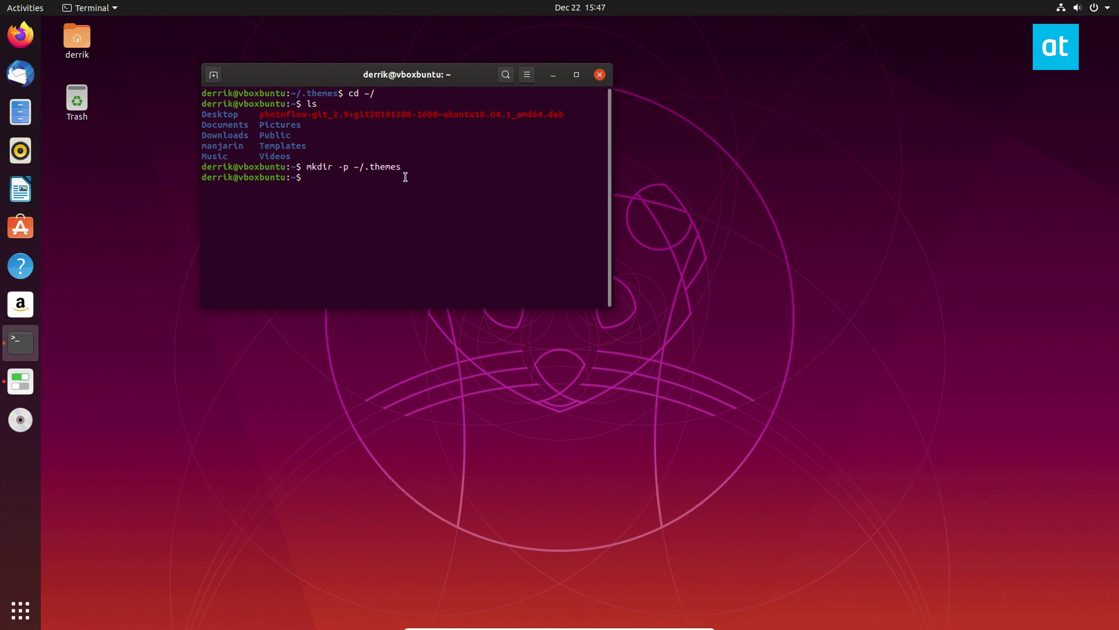
{"action": "type", "text": "mv "}
{"action": "type", "text": "manjarin/ ~/.themes"}
{"action": "type", "text": "/"}
{"action": "key", "text": "Return"}
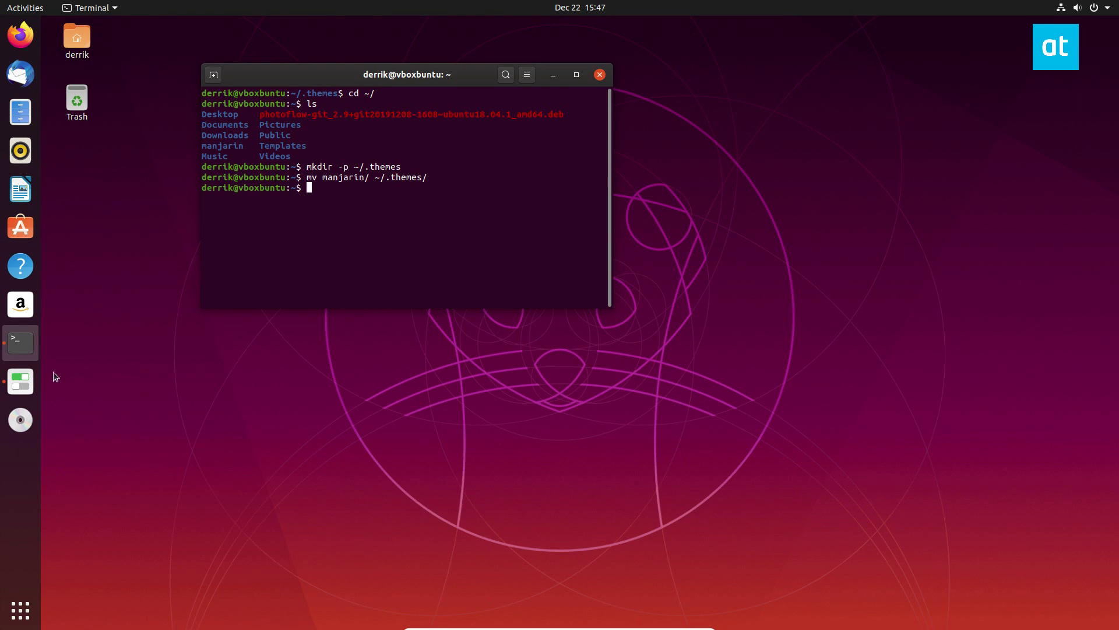
Quit the running Tweaks app and relaunch it from the application search
{"action": "right_click", "coordinate": [20, 382]}
{"action": "left_click", "coordinate": [74, 432]}
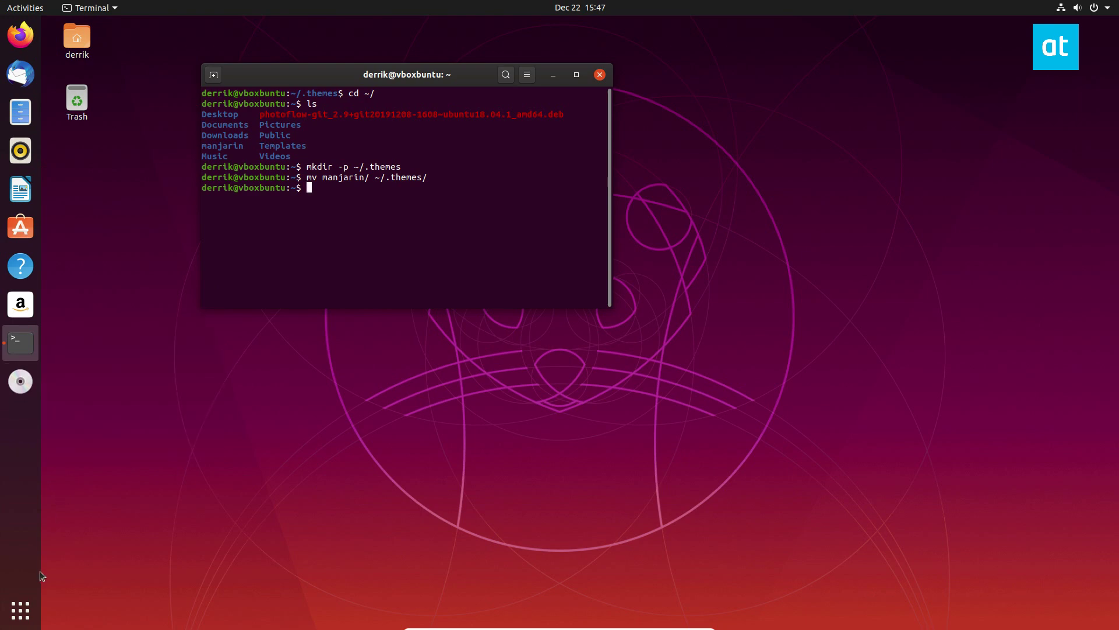
{"action": "left_click", "coordinate": [20, 610]}
{"action": "type", "text": "tweak"}
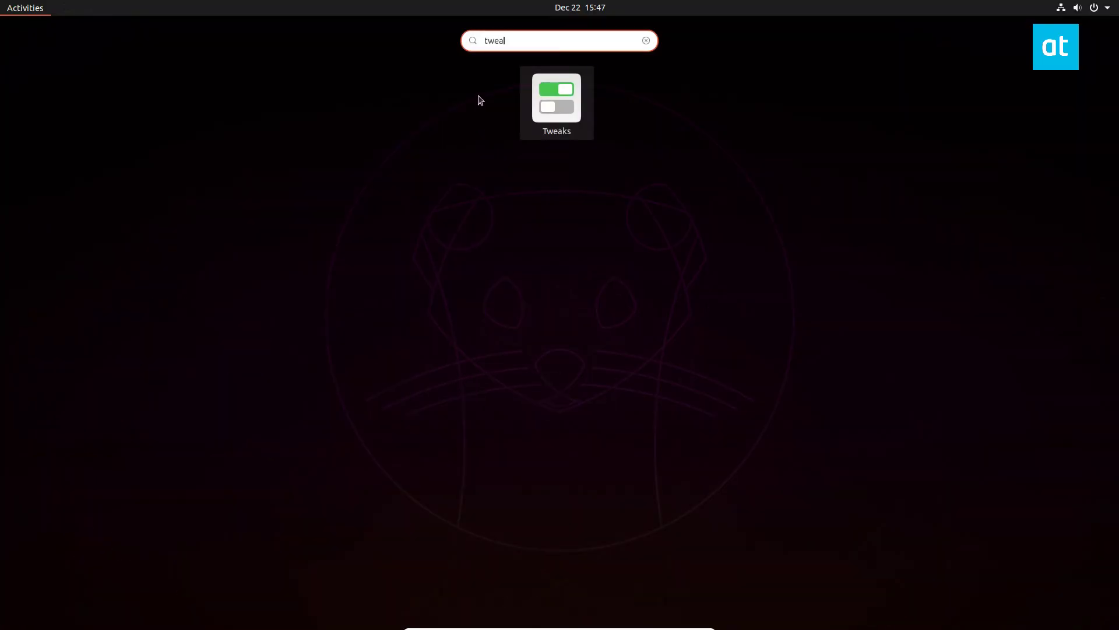
{"action": "left_click", "coordinate": [555, 94]}
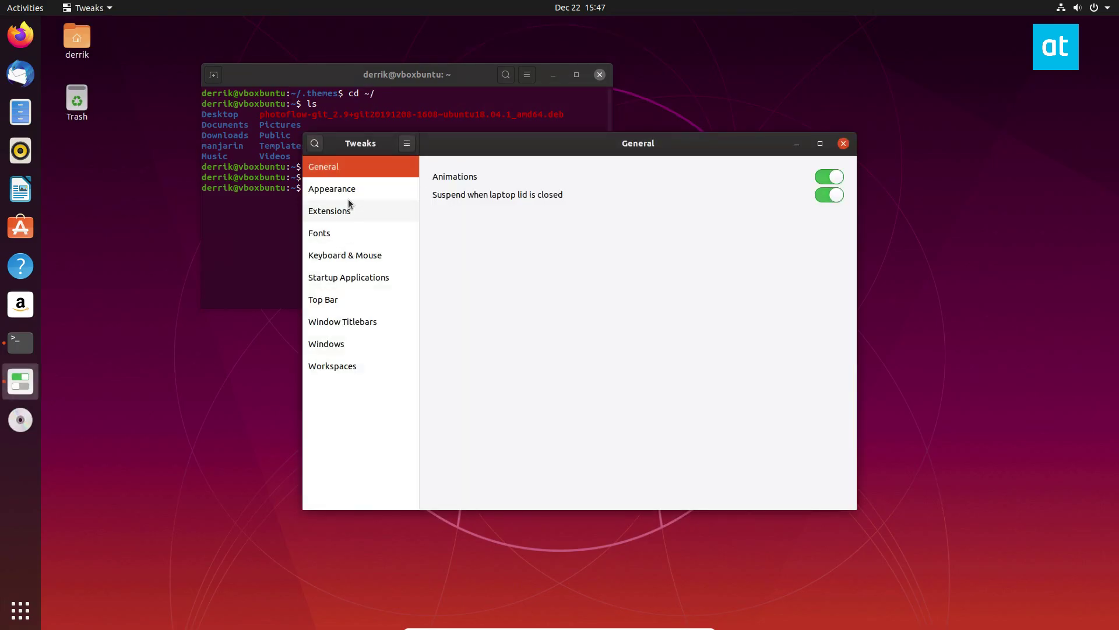
Set the Tweaks Appearance applications theme to Manjarin and move the Tweaks window right
{"action": "left_click", "coordinate": [349, 191]}
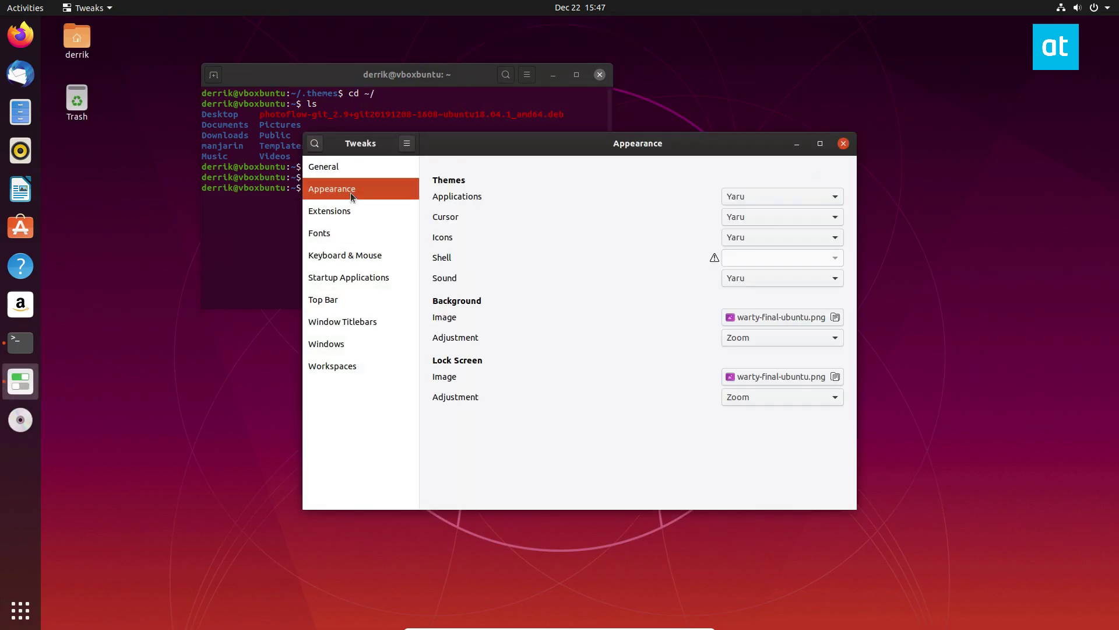
{"action": "left_click", "coordinate": [804, 200]}
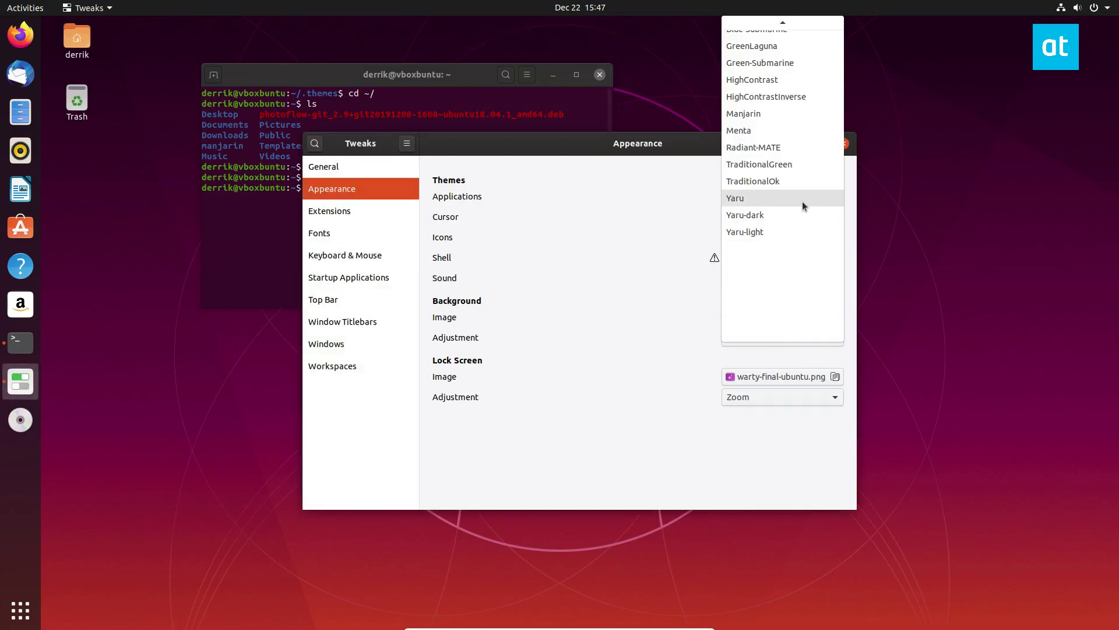
{"action": "left_click", "coordinate": [780, 116]}
{"action": "left_click_drag", "start_coordinate": [832, 149], "coordinate": [990, 146]}
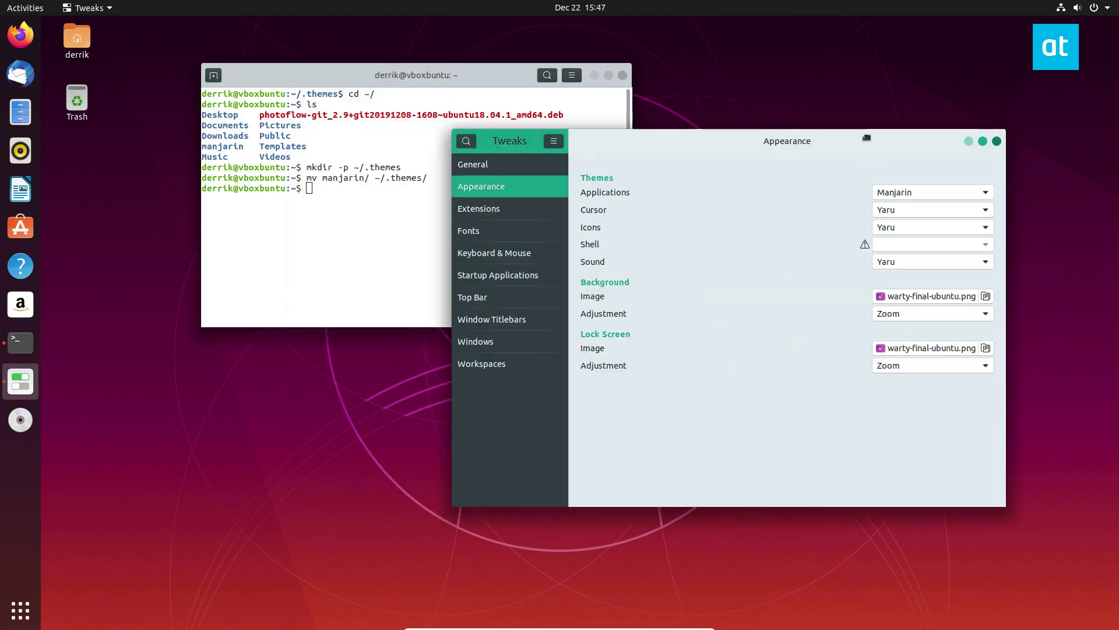
Open the Files home folder from the dock and move its green Manjarin window down-right
{"action": "left_click", "coordinate": [20, 112]}
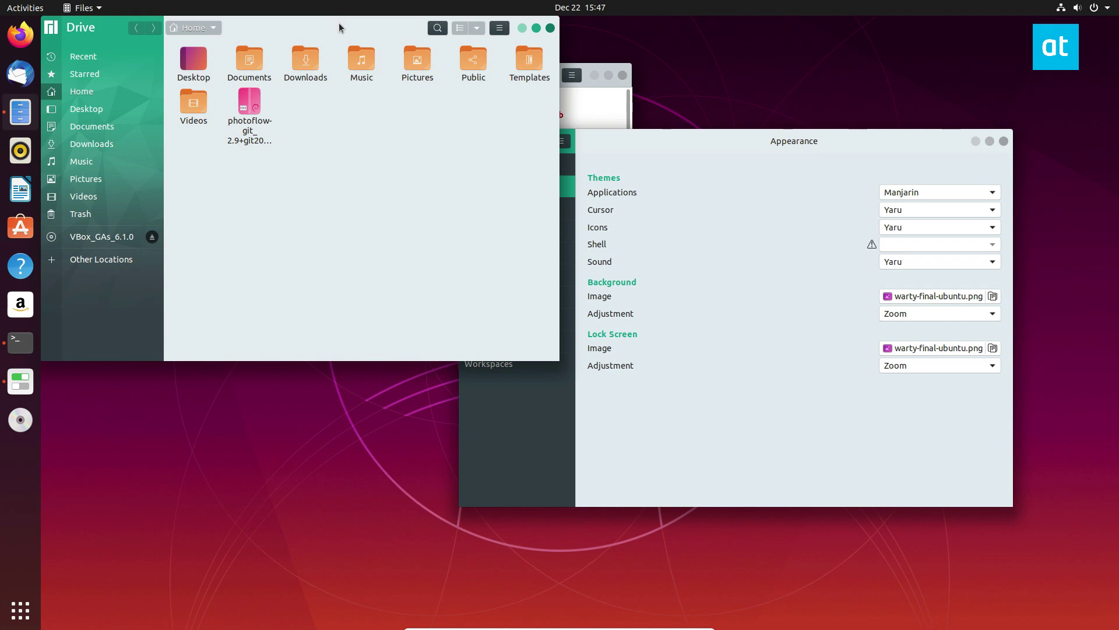
{"action": "mouse_move", "coordinate": [339, 22]}
{"action": "left_mouse_down"}
{"action": "mouse_move", "coordinate": [414, 155]}
{"action": "mouse_move", "coordinate": [384, 172]}
{"action": "left_mouse_up"}
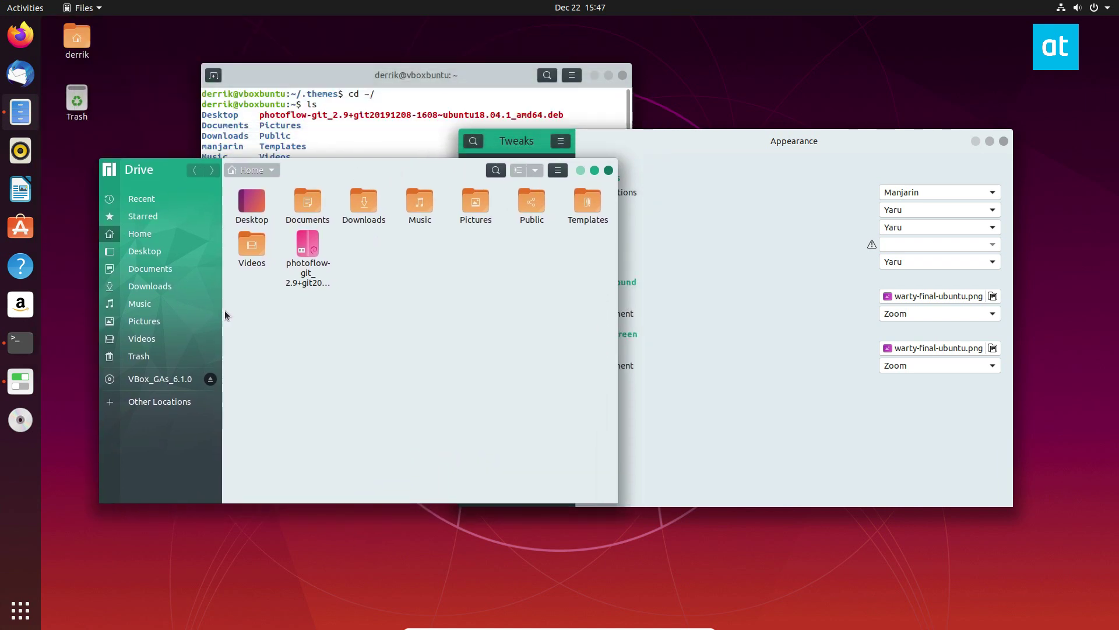